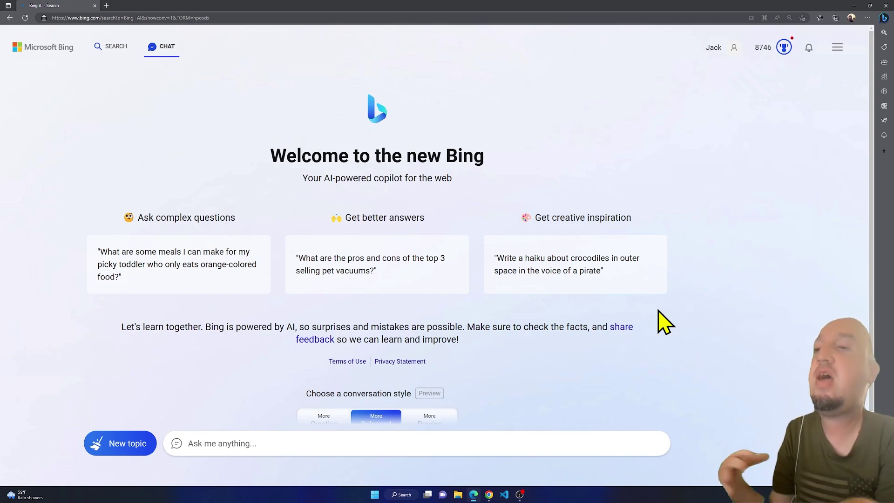
- Switch to the Bing page in Chrome showing the chat-mode-only-in-Edge notice
left_click(488, 494)
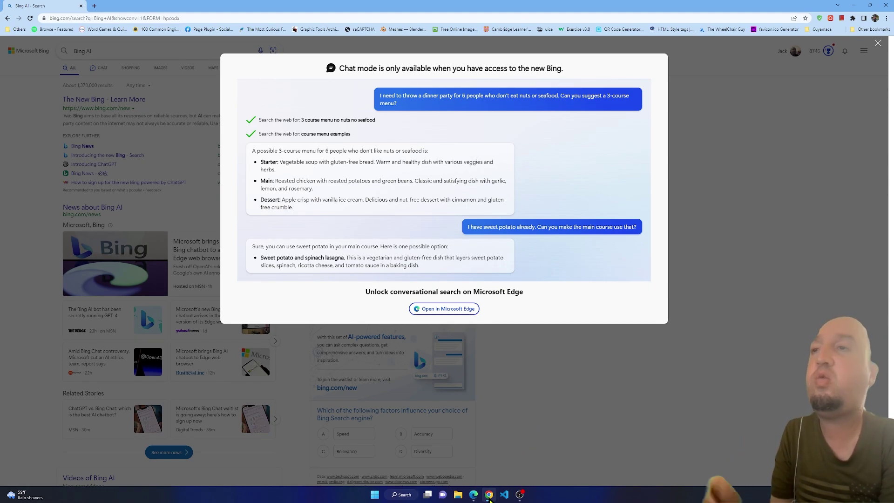
- Return to the Bing Chat page in Microsoft Edge
left_click(473, 494)
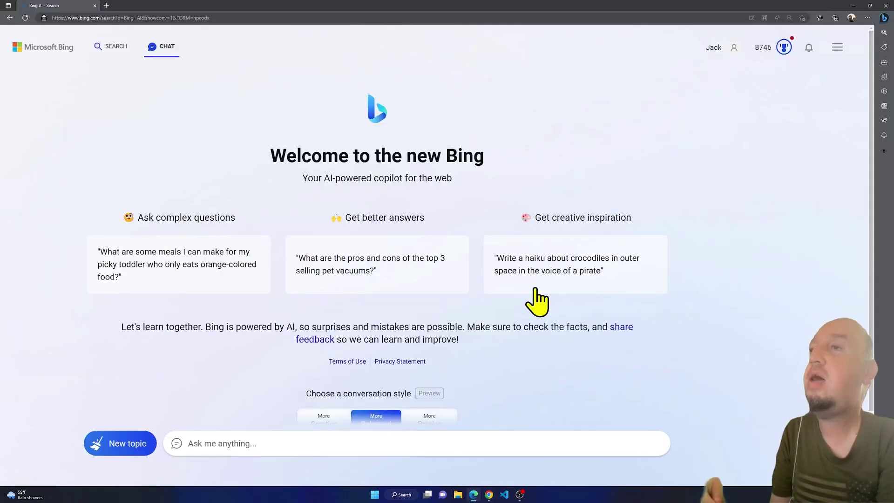
scroll(589, 215, "down", 2)
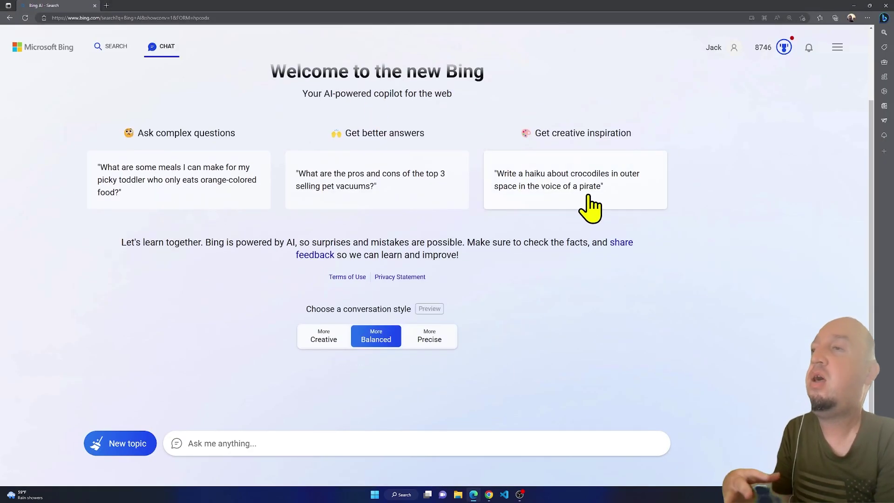
scroll(160, 283, "up", 1)
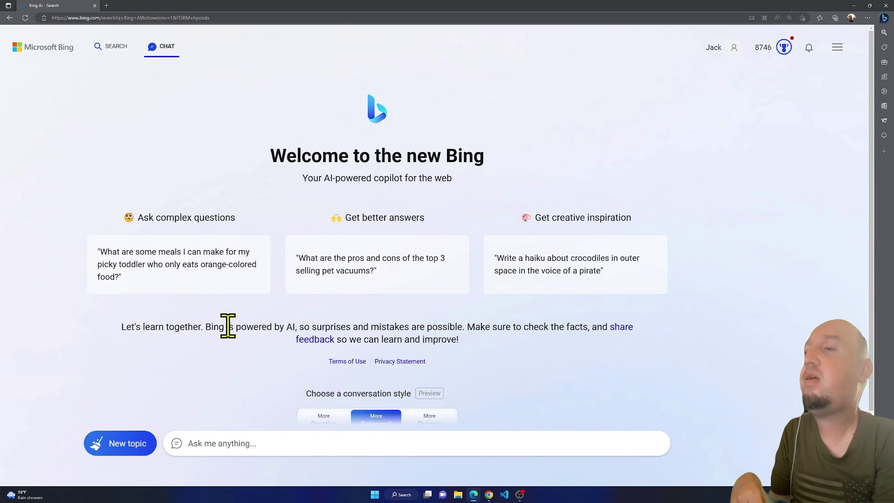
scroll(228, 332, "down", 1)
- Type the question 'Give me five things to do in a wheelchair' into the chat box
left_click(228, 442)
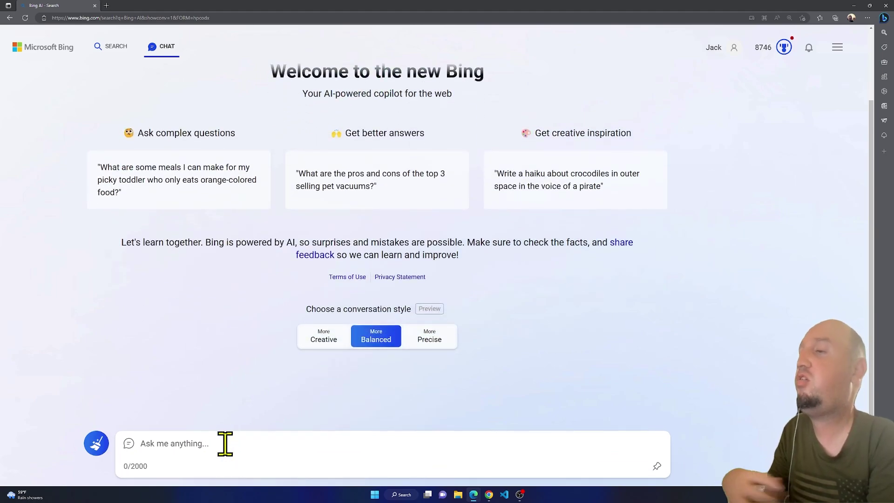
type("Gro")
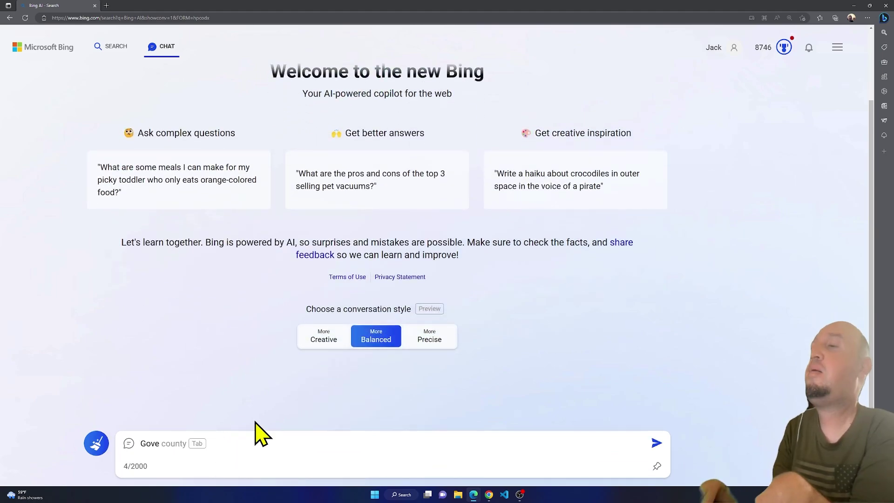
key("BackSpace")
key("BackSpace")
type("ive me five ")
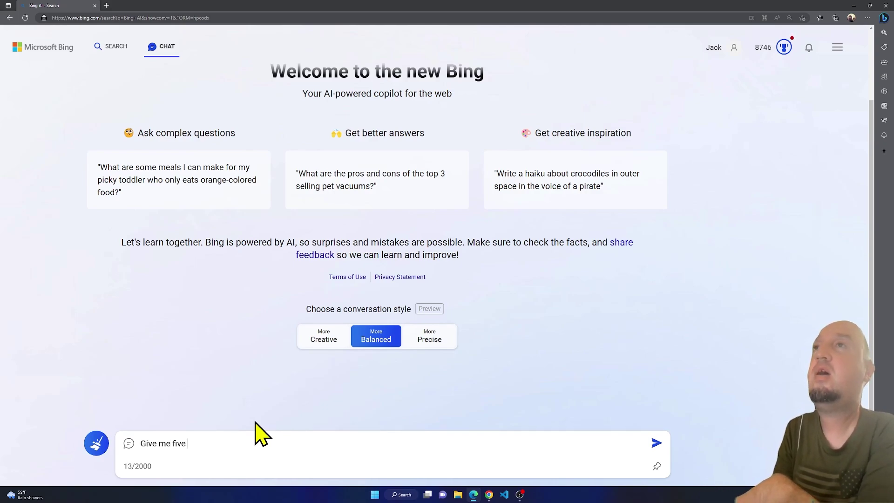
type("thig")
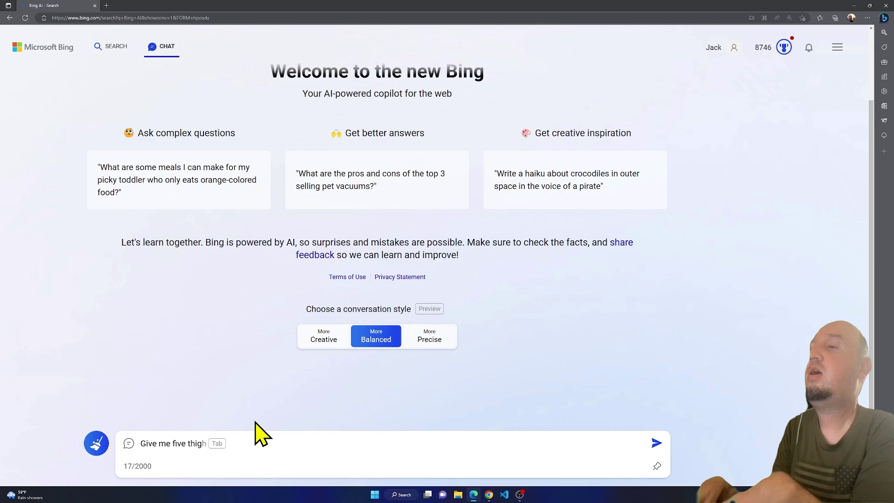
key("BackSpace")
type("ngs to do")
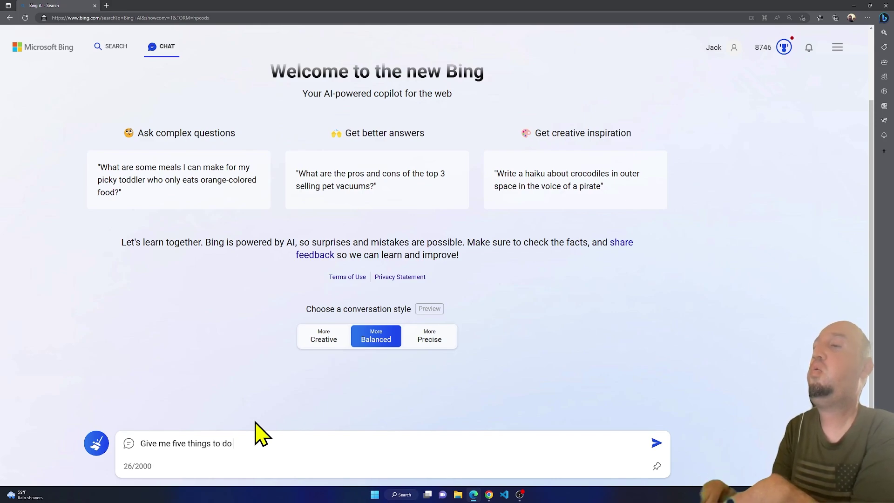
type(" in a ")
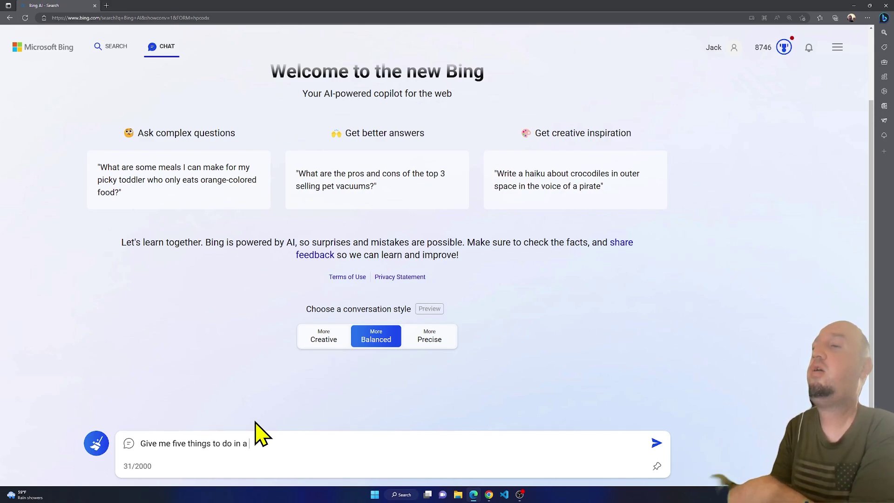
type("wheelchair")
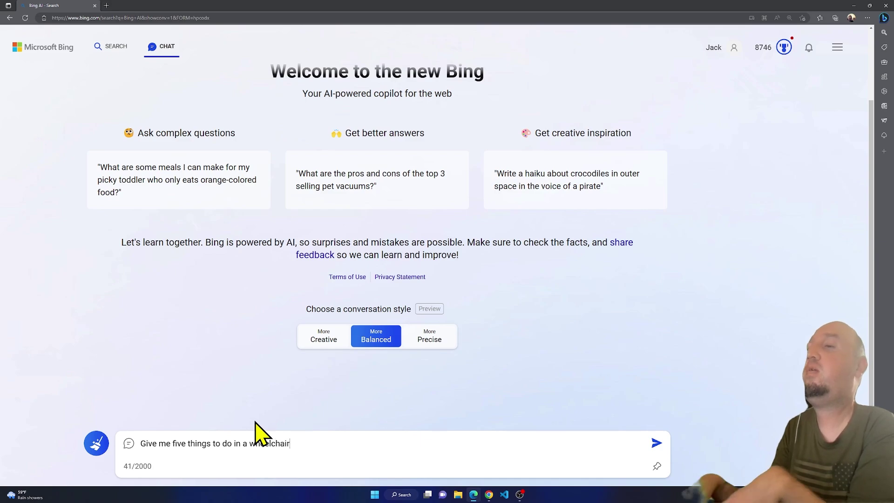
- Send the wheelchair question and get five ideas, from fruit picking to gardening
key("Return")
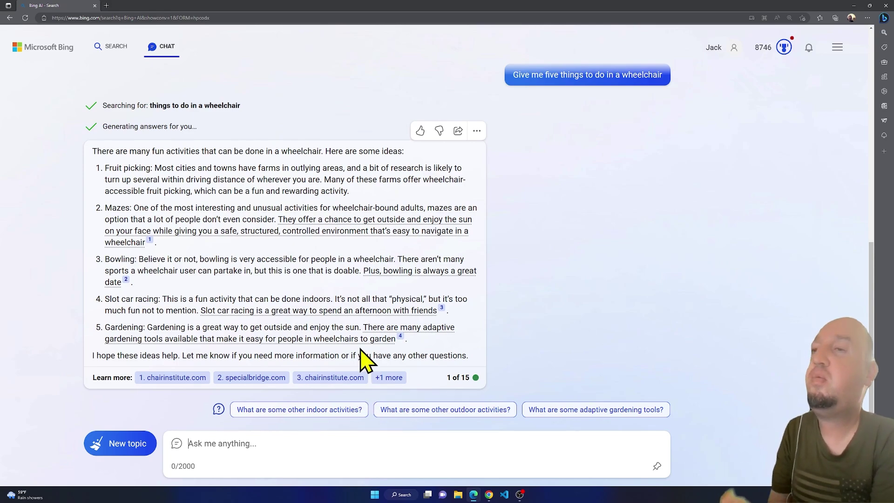
- Write the prompt 'Give me five colors for a donut shop website in hexadecimal'
mouse_move(339, 311)
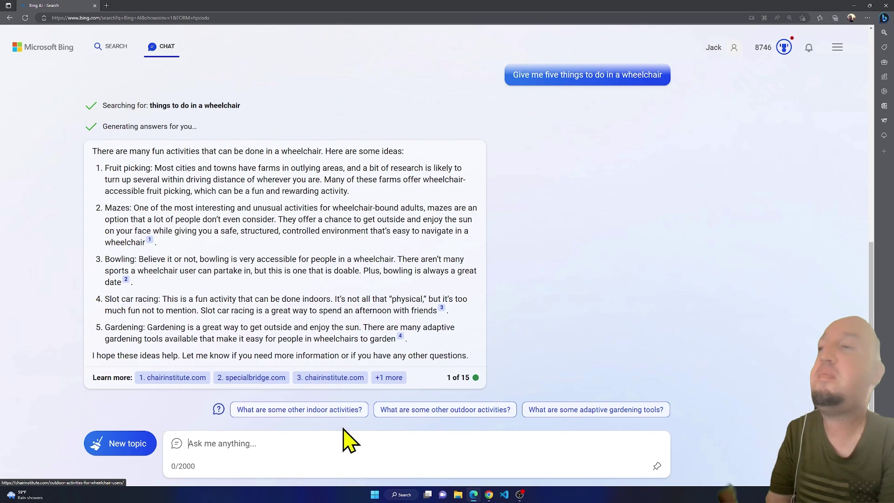
left_click(318, 449)
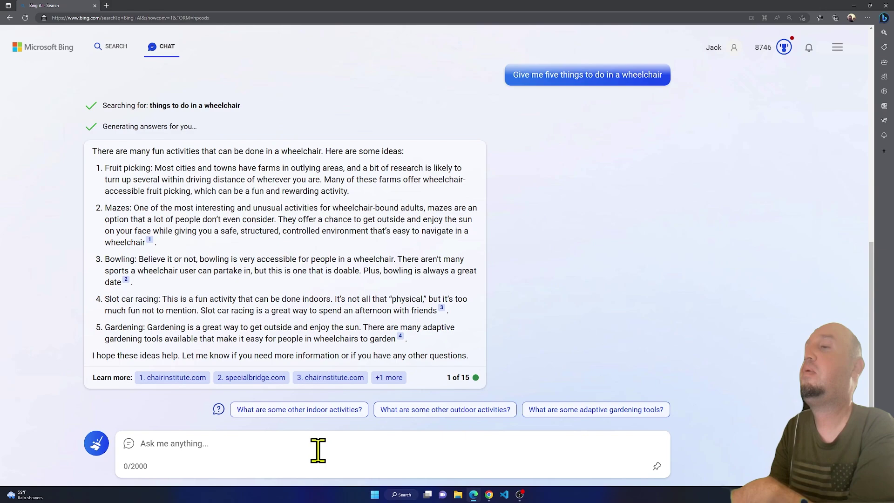
type("Givemfive")
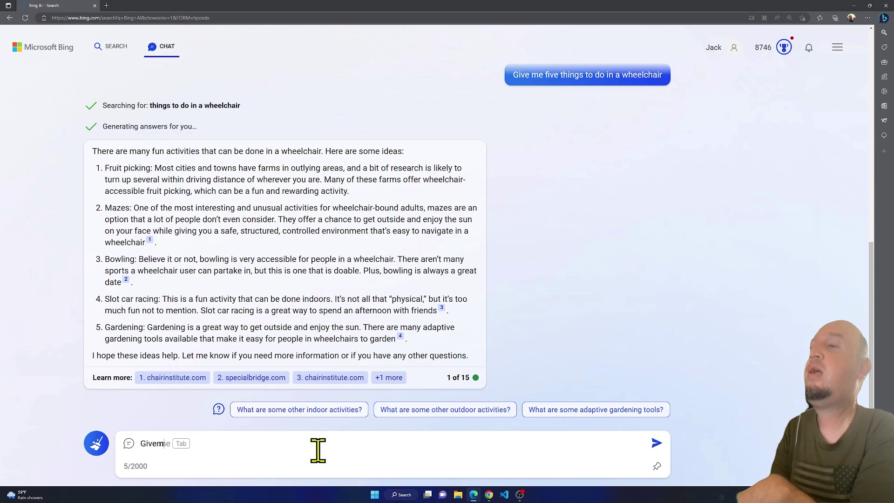
key("BackSpace")
key("BackSpace")
key("BackSpace")
key("BackSpace")
key("BackSpace")
type("me ")
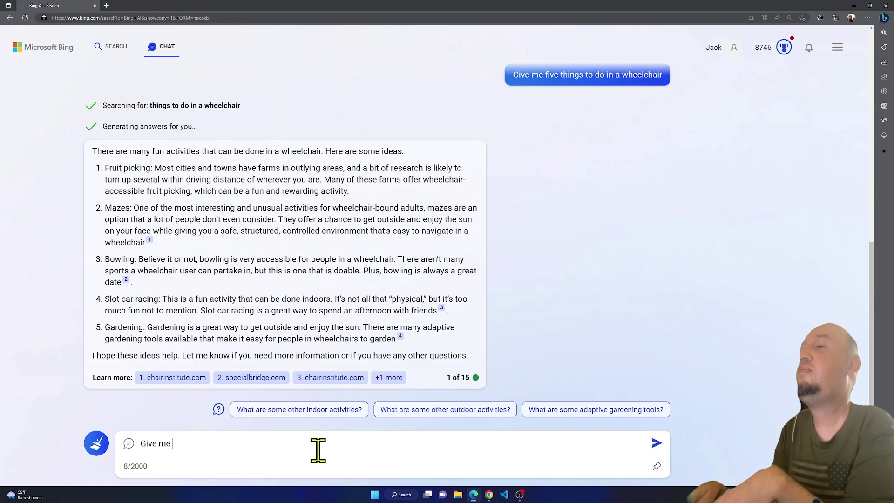
type("five colors ")
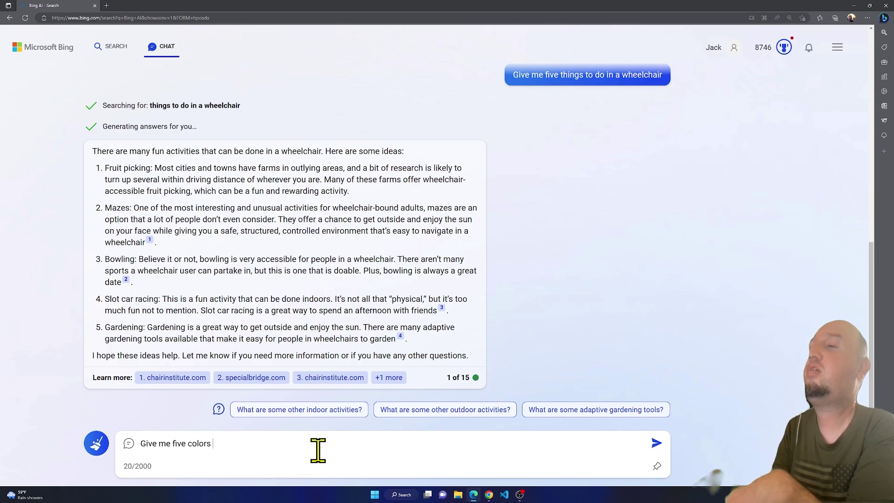
type("for a ")
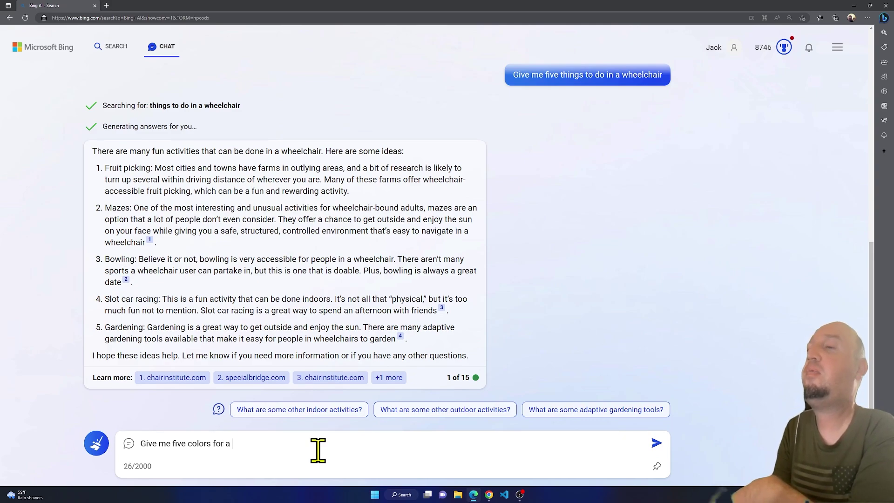
type("website in hexade")
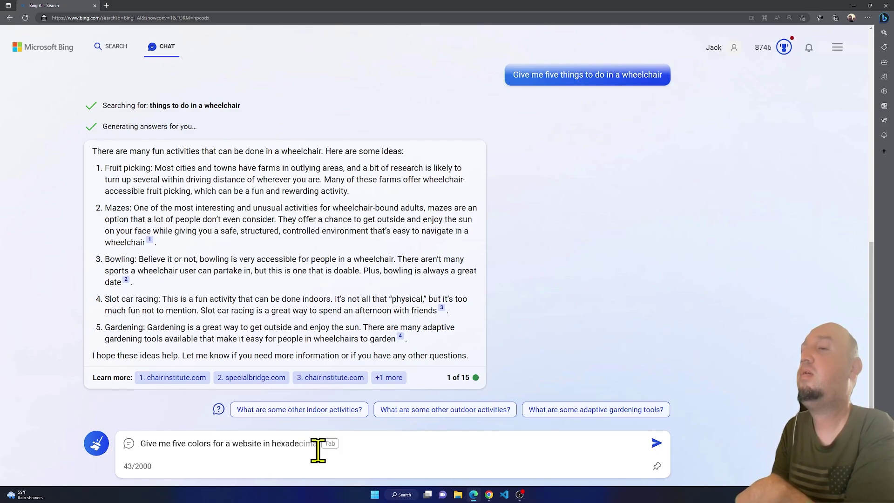
type("cimal")
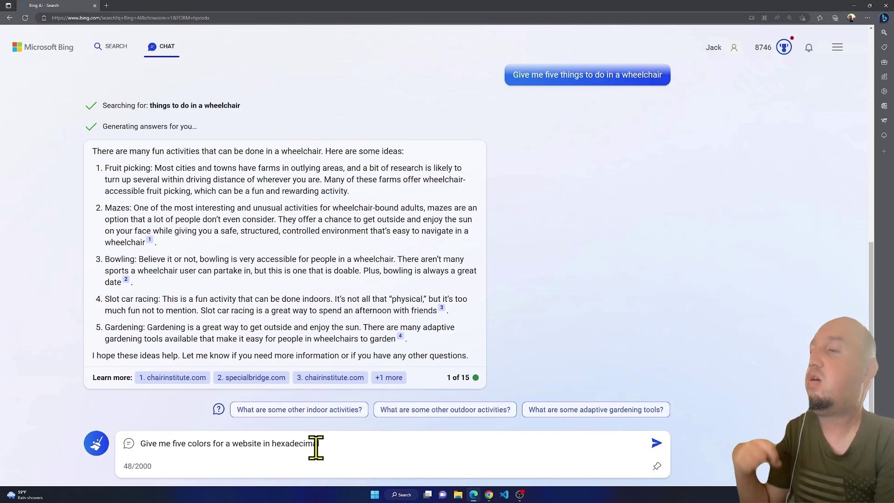
double_click(240, 445)
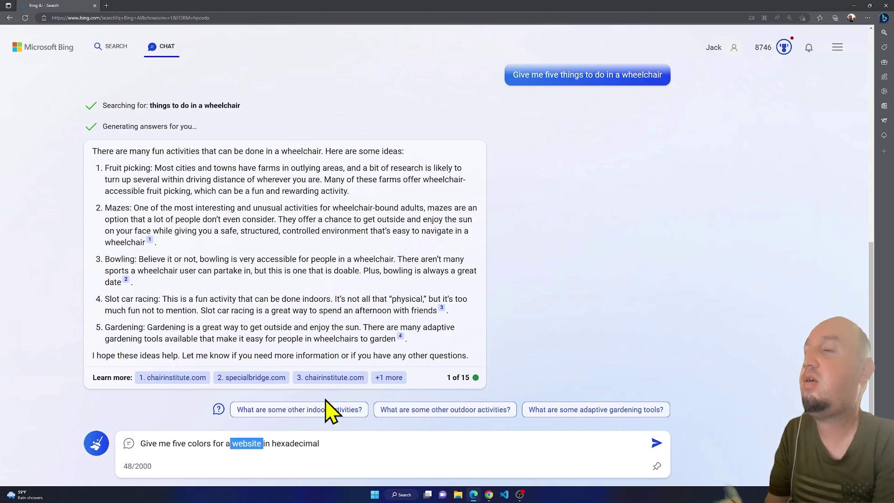
type("donut ")
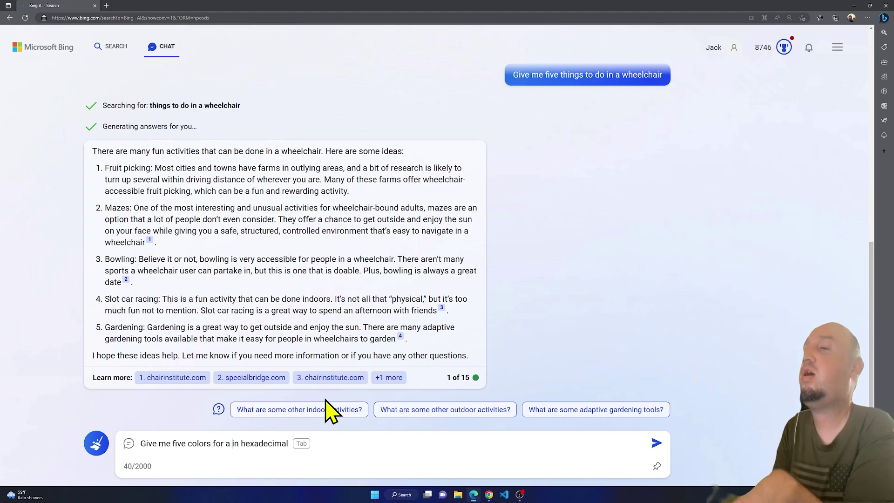
type("shop we")
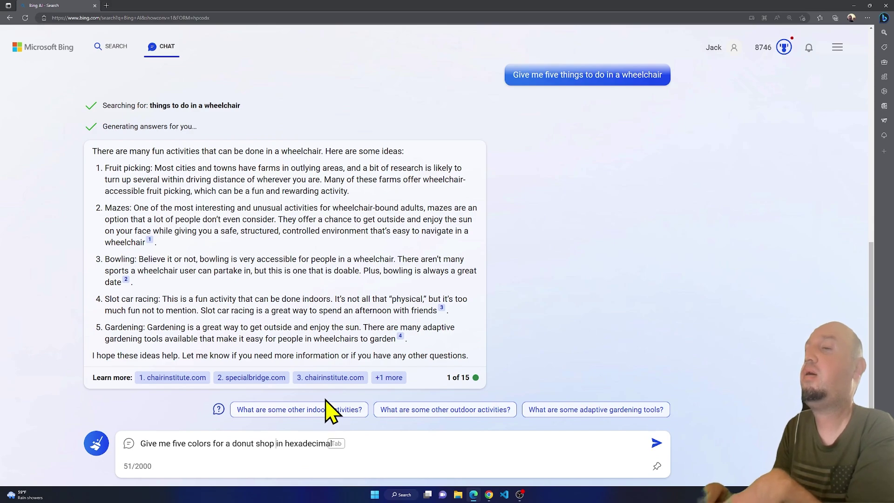
type("bsite")
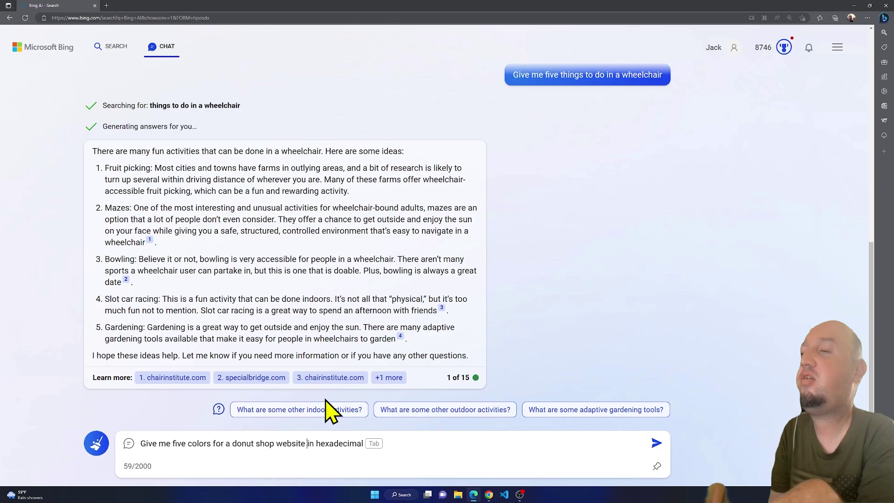
- Send the donut shop prompt and get five hex colors, from #CA5C00 to Antique White #FCE4D8
key("Return")
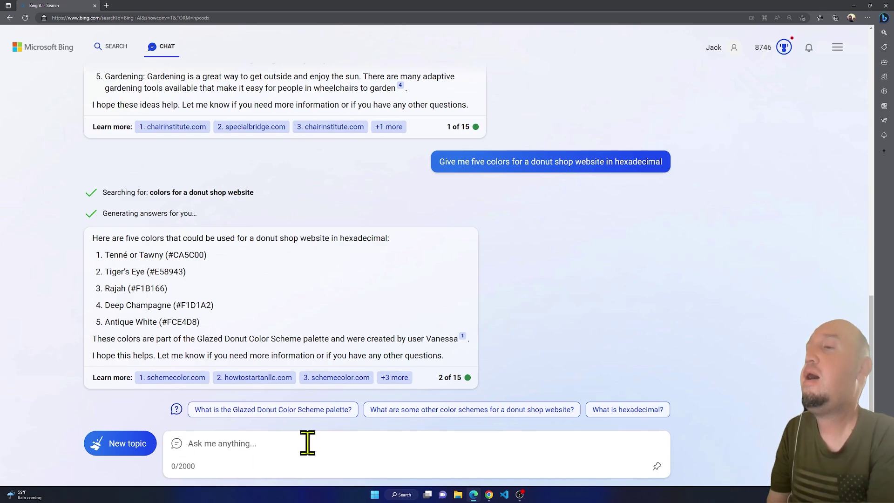
- Type 'Write an outline for a five page essay about ancient egypt and pyramids' into the chat box
type("W")
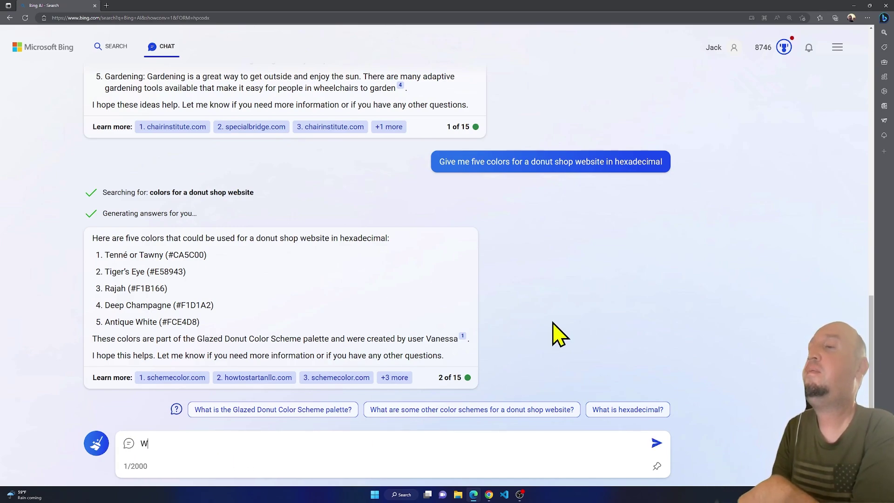
type("rite an")
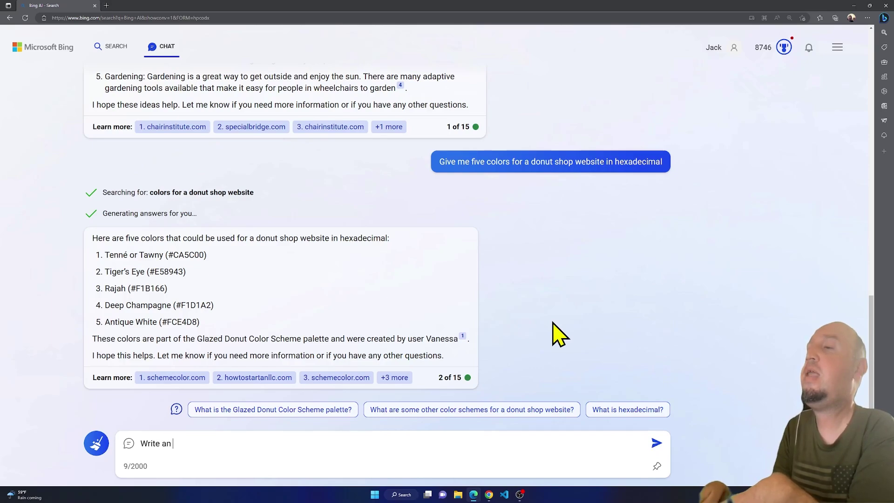
type(" outline fo")
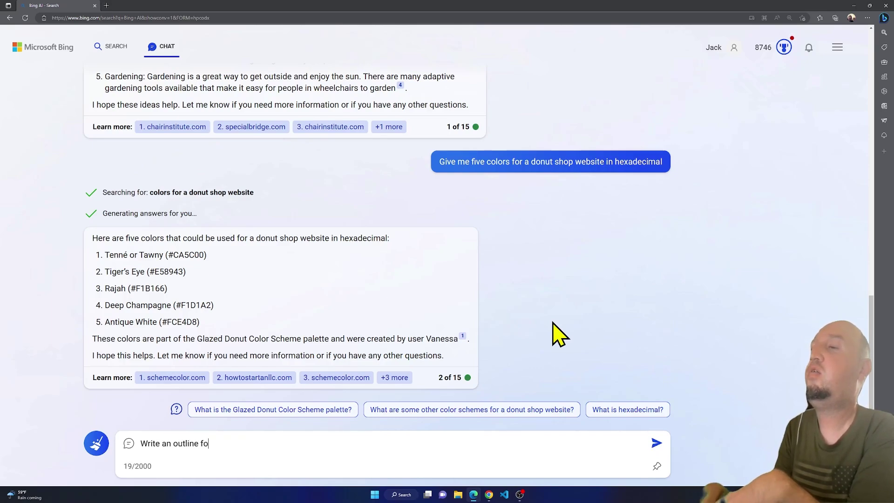
type("r ")
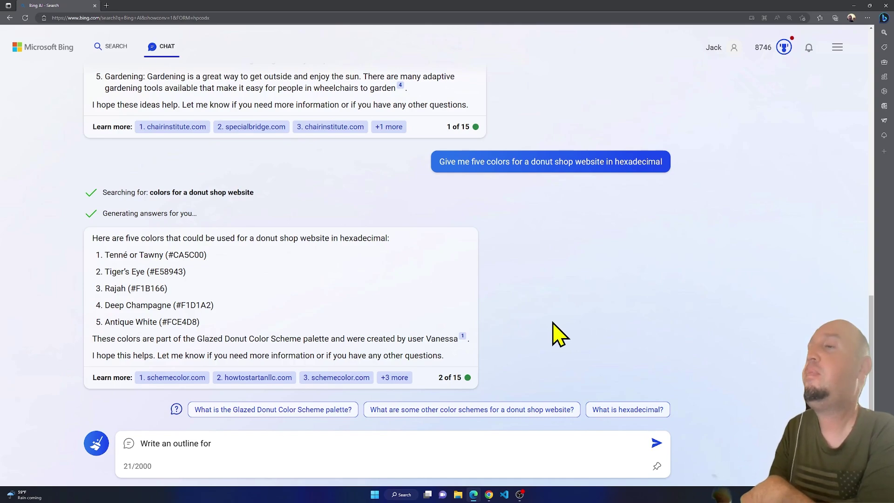
type("a")
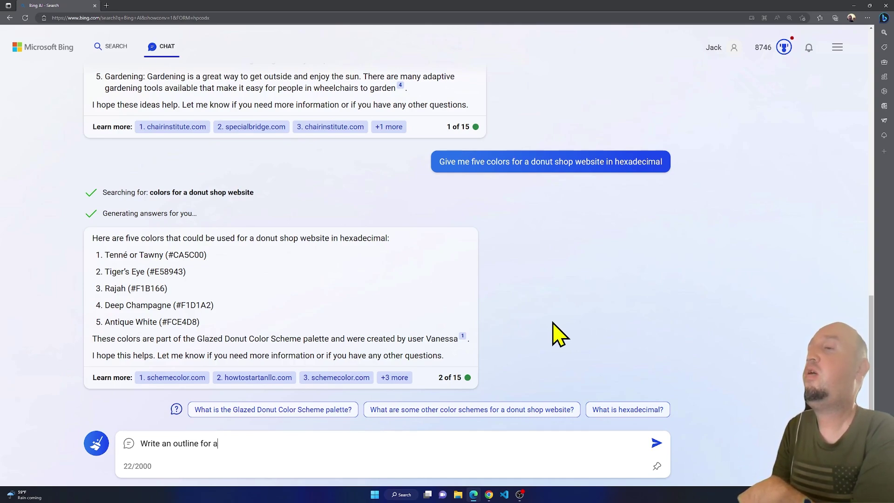
type(" five p")
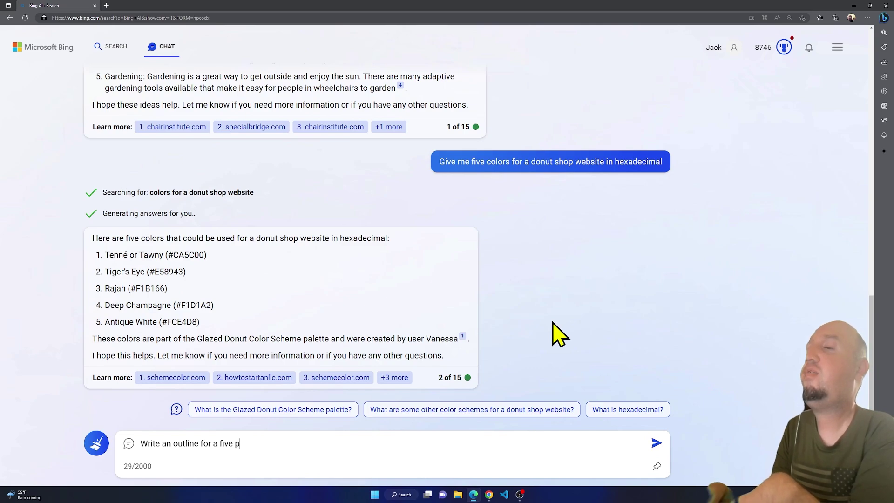
type("age essay")
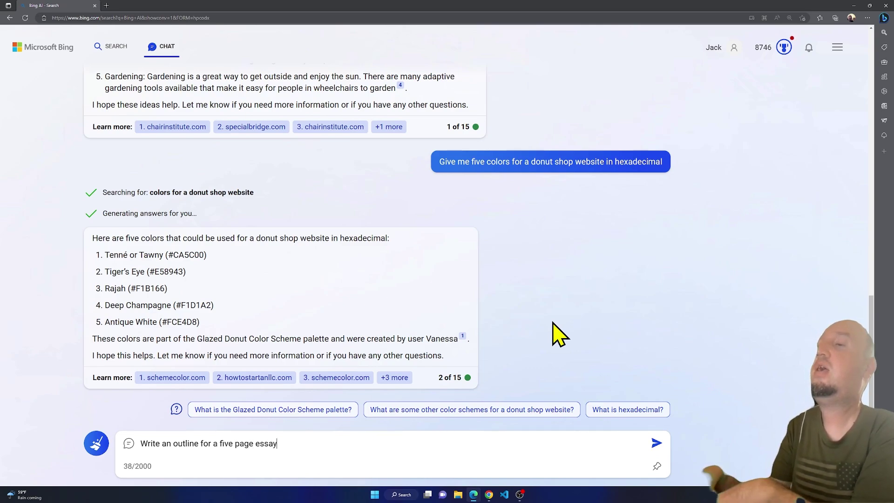
type(" about ")
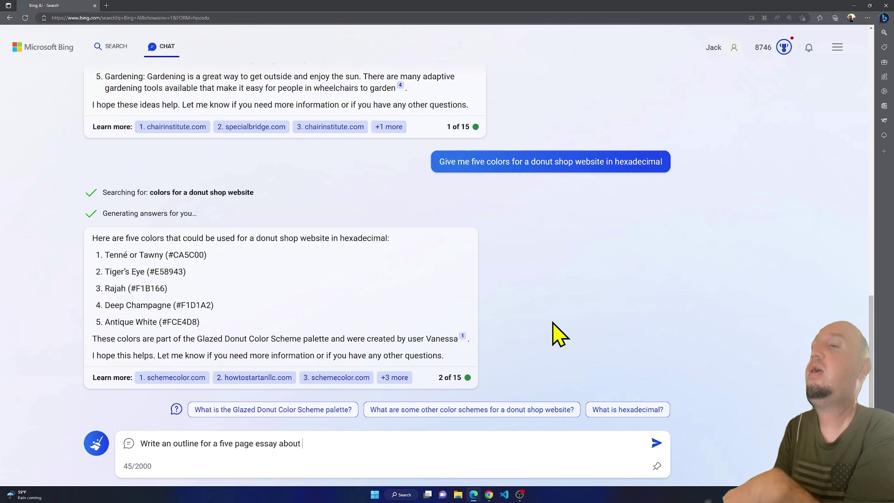
type("ancien")
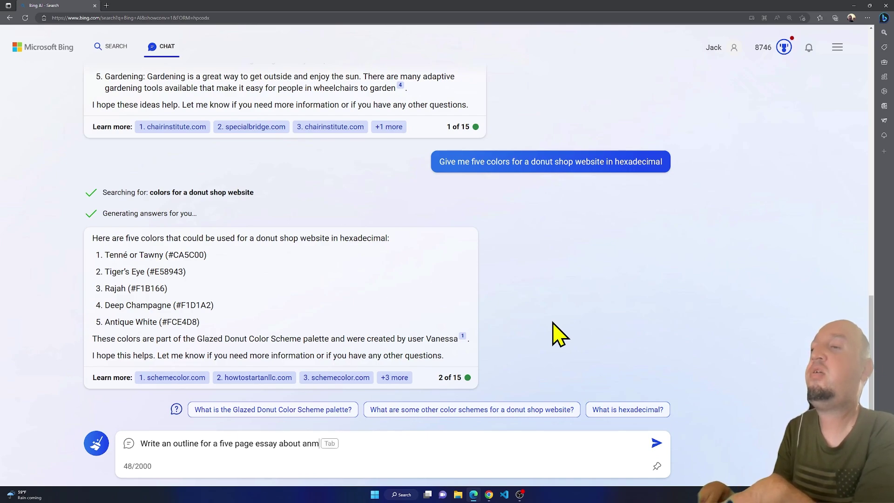
type("t eg")
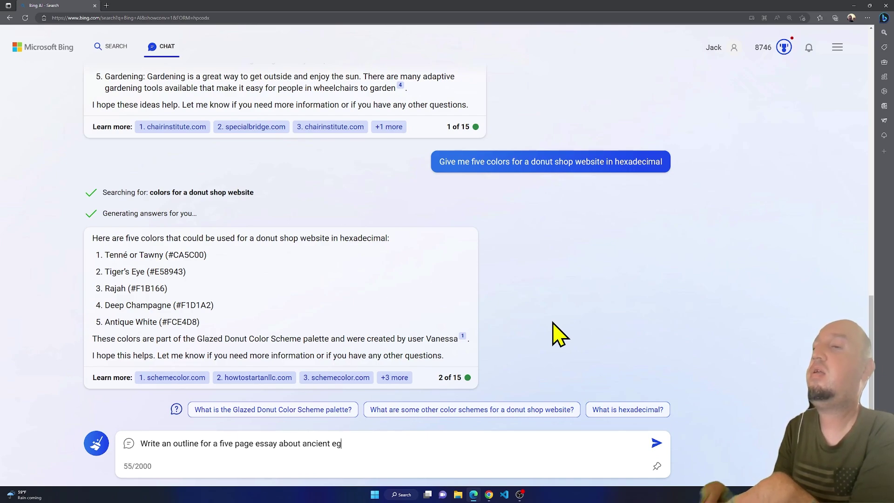
type("ypt ")
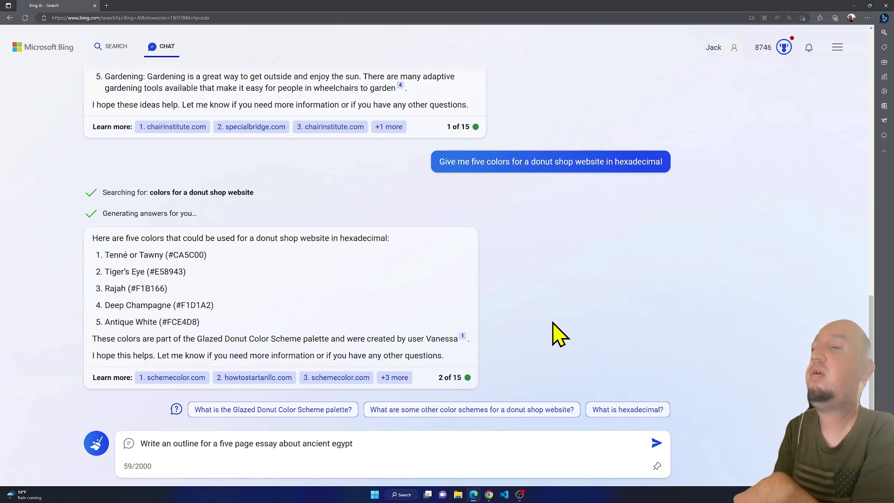
type("and pyram")
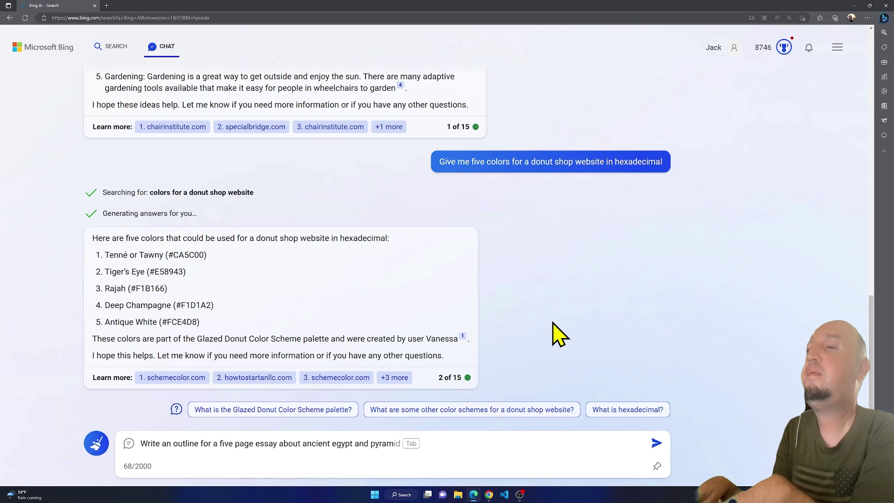
type("ids")
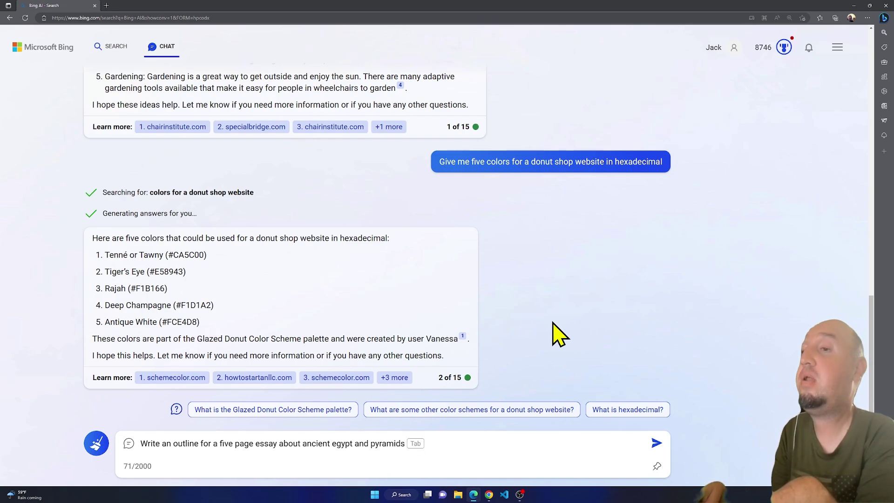
- Send the ancient Egypt and pyramids essay outline request to Bing Chat
key("Return")
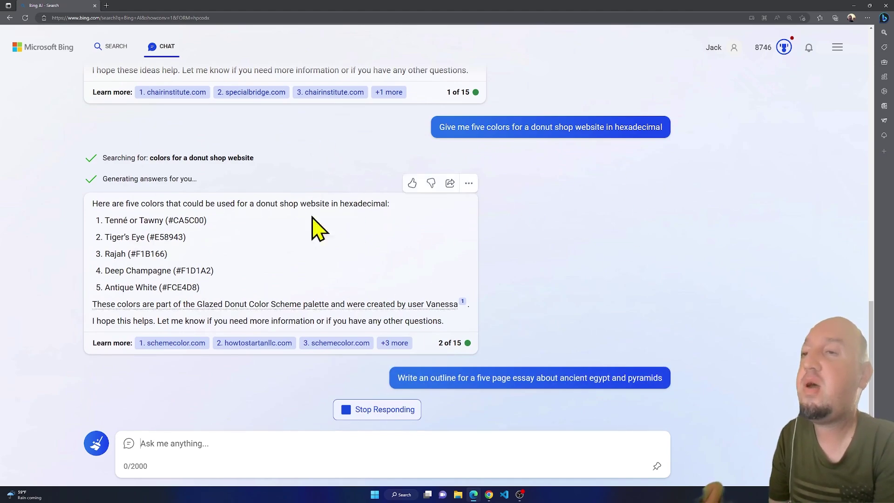